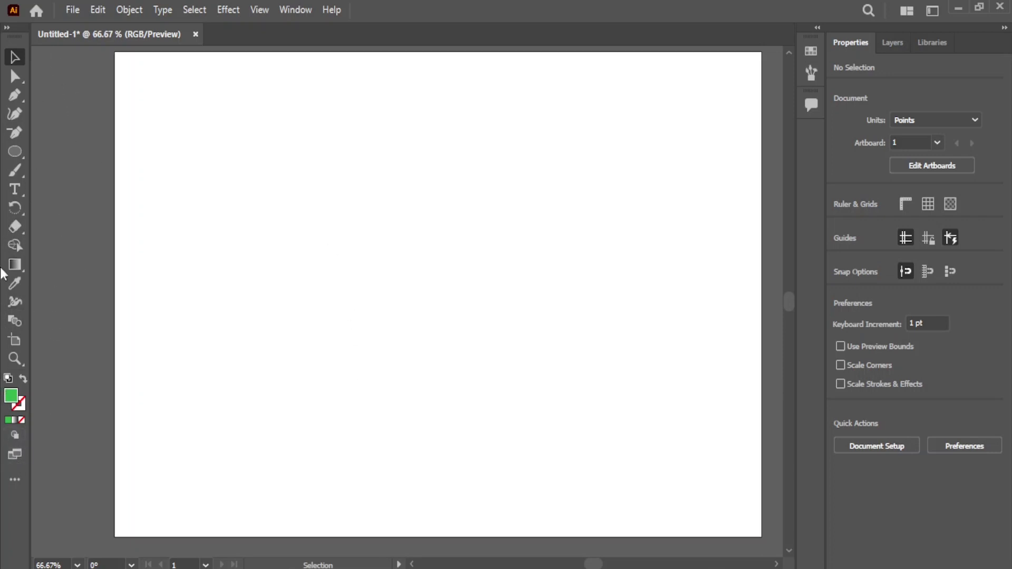
Expand the All Tools drawer to show every available tool beside the blank artboard.
left_click(15, 480)
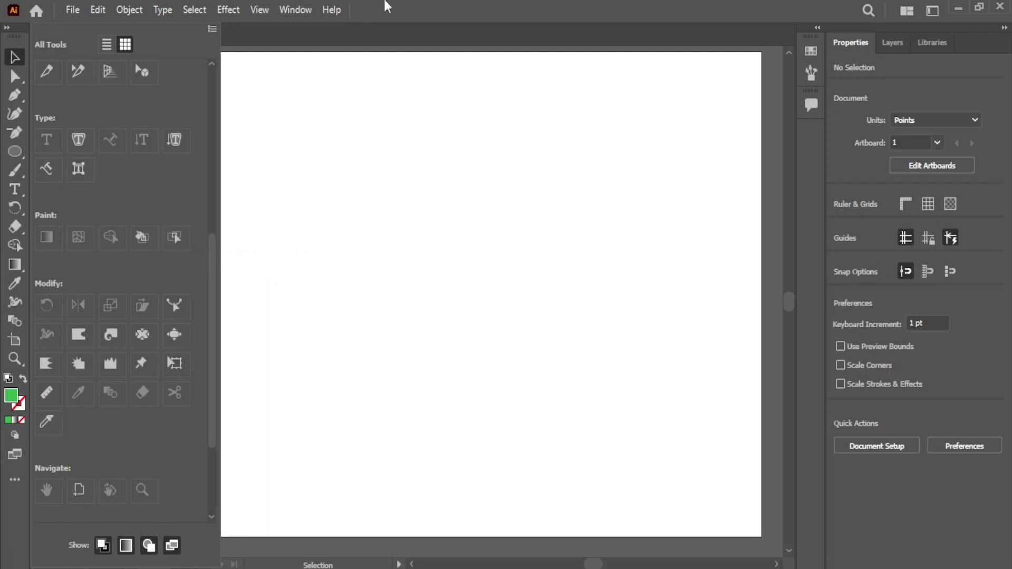
Draw a circle with the Ellipse tool and add two overlapping copies to its right.
left_click(362, 18)
left_click_drag(14, 151, 72, 166)
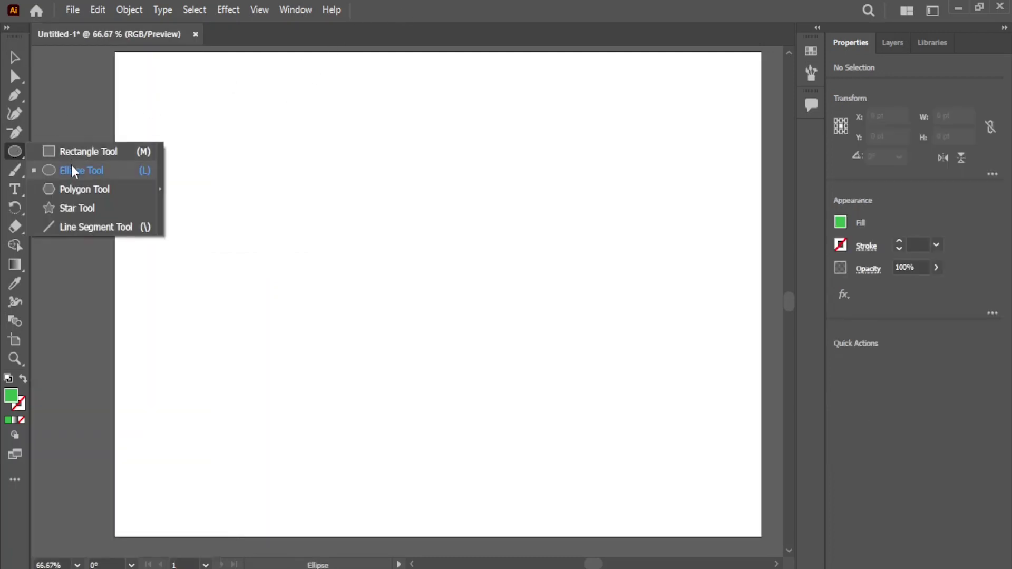
left_click_drag(208, 172, 386, 359)
key("v")
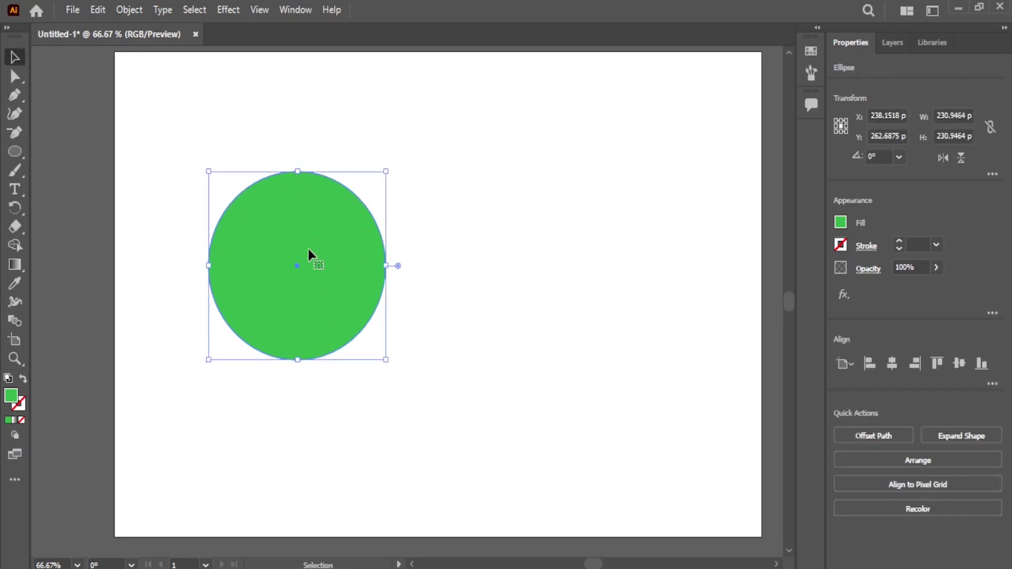
left_click_drag(310, 254, 412, 255, "alt")
left_click_drag(520, 300, 228, 435)
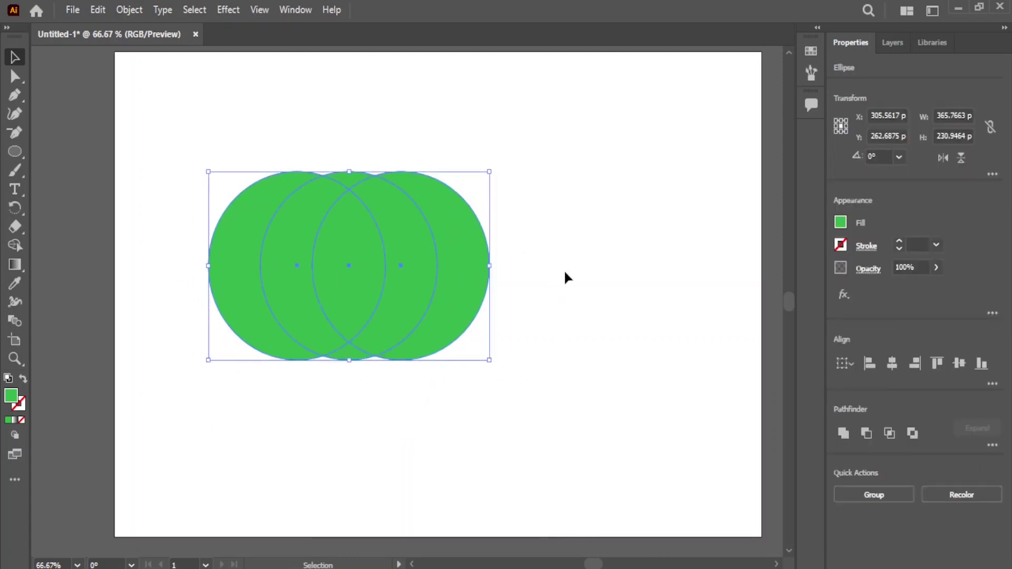
Fill all three circles orange.
left_click(841, 223)
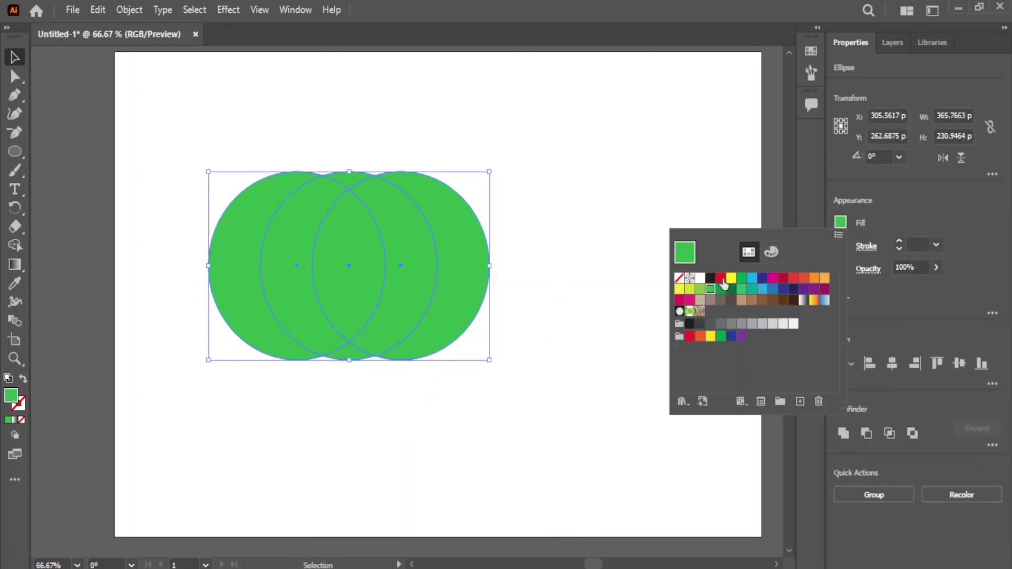
left_click(823, 279)
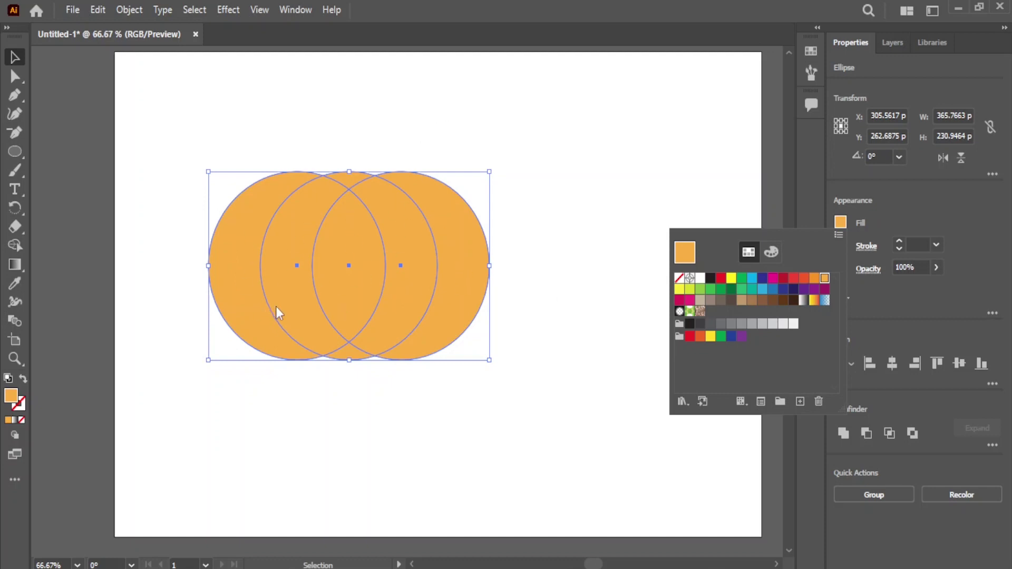
key("k")
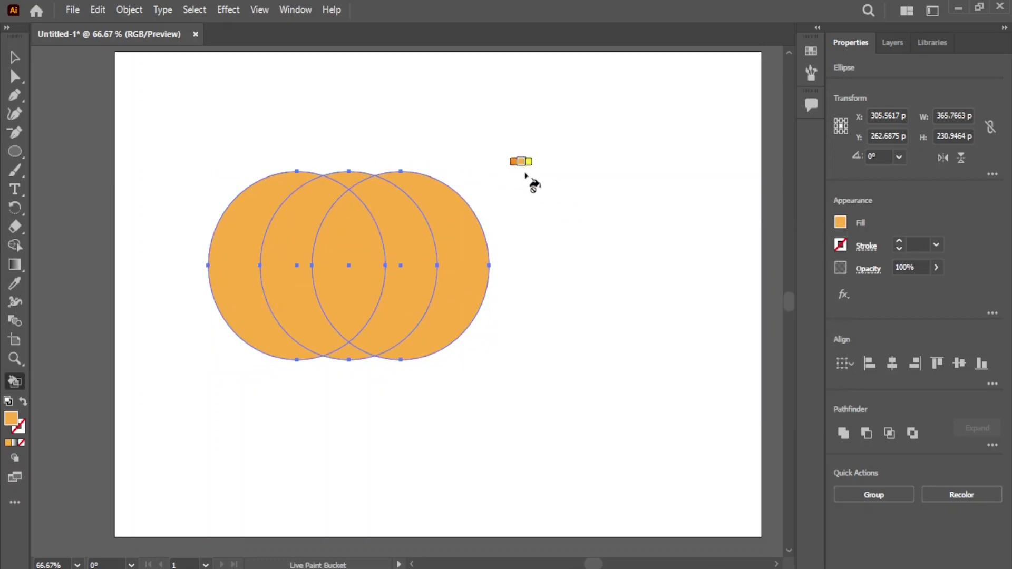
Step the Live Paint colour through the swatches with the arrow keys.
key("Left")
key("Right")
key("Right")
key("Left")
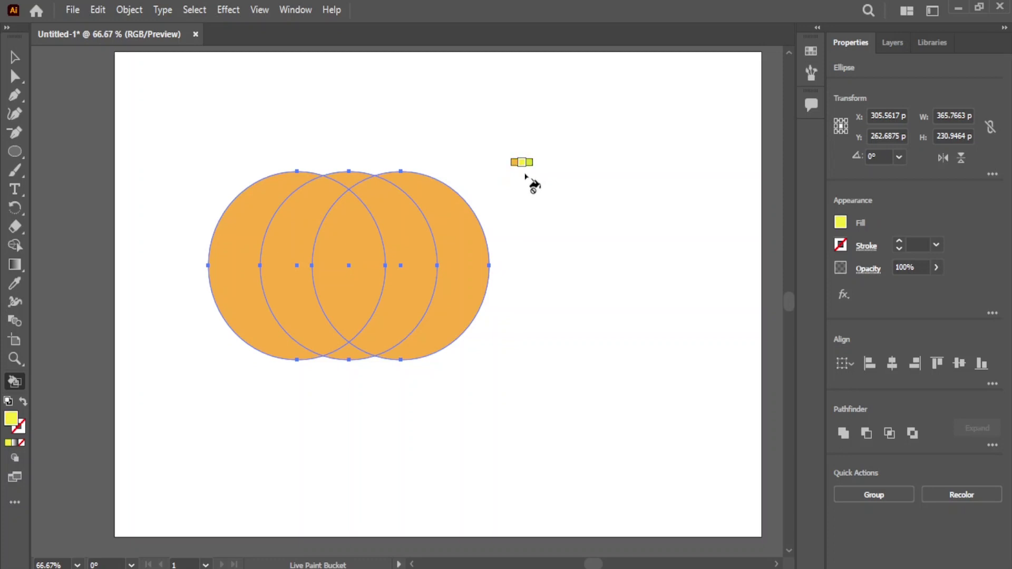
key("Left")
key("Left")
key("Up")
key("Up")
key("Up")
key("Left")
key("Left")
key("Right")
key("Left")
key("Down")
key("Right")
key("Right")
key("Right")
key("Right")
Paint the right-hand crescent red-orange.
left_click(842, 226)
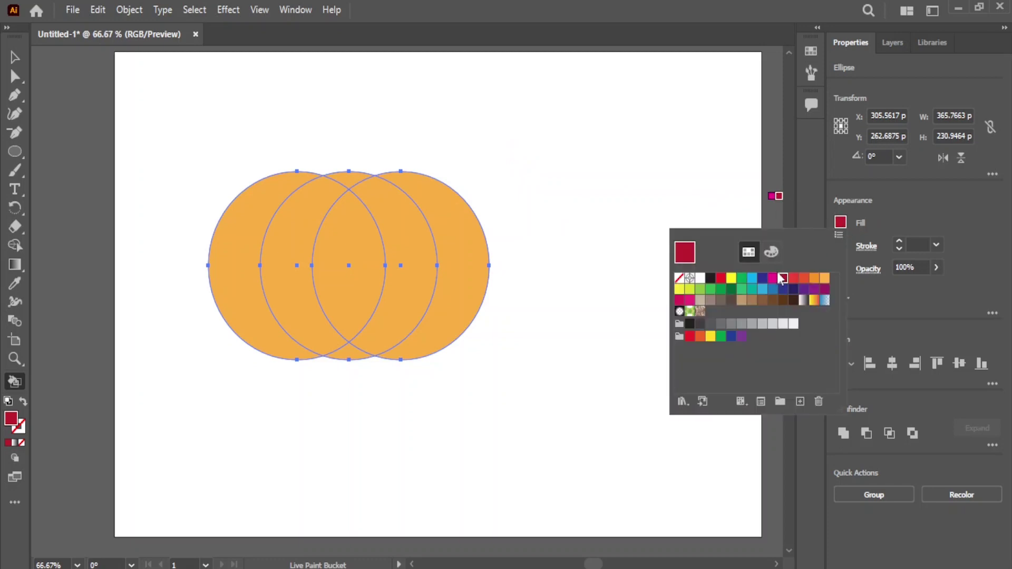
left_click(762, 278)
left_click(825, 279)
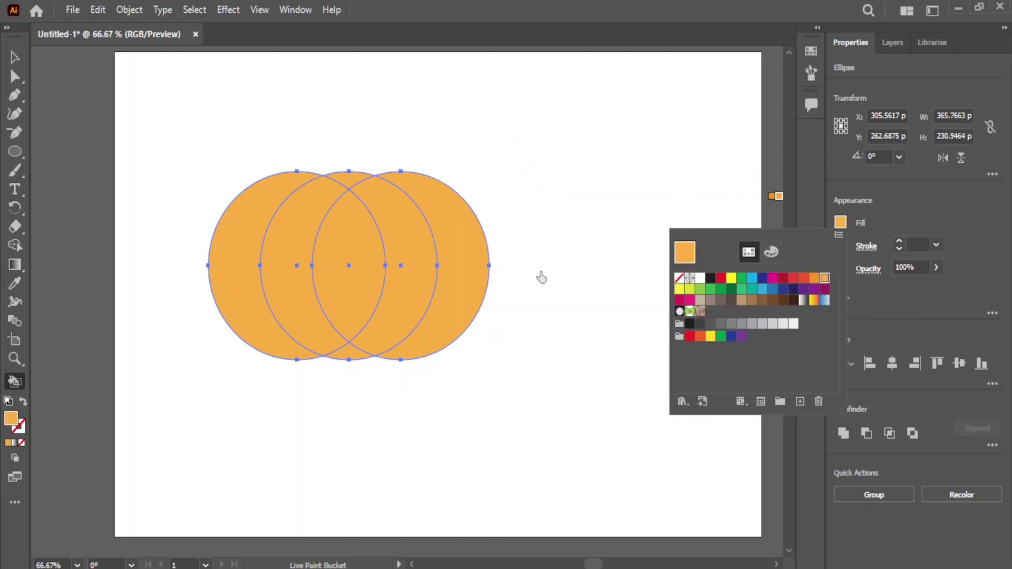
left_click(803, 280)
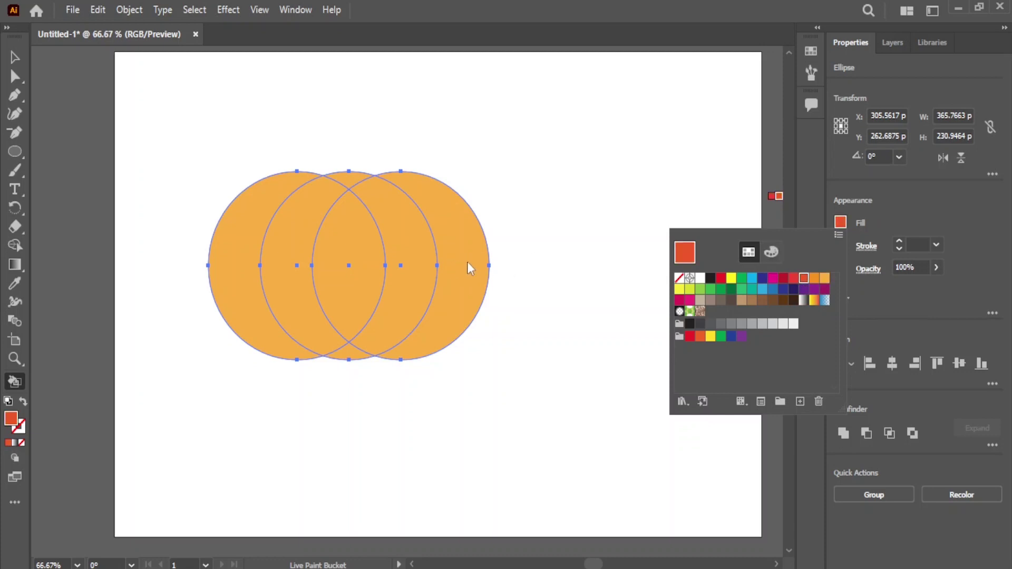
left_click(462, 280)
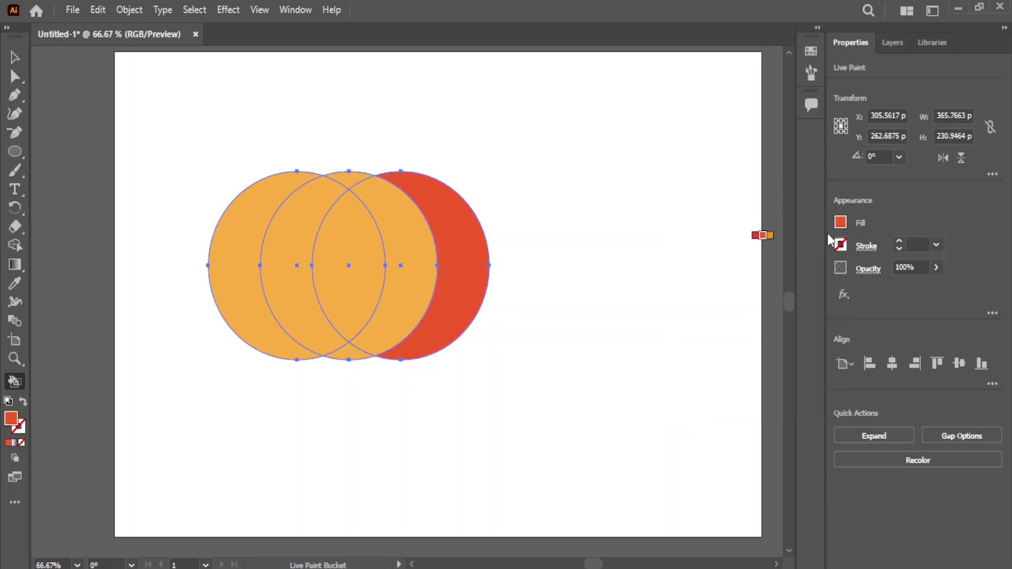
Paint the left and middle regions cyan.
left_click(841, 222)
left_click(751, 277)
left_click(417, 268)
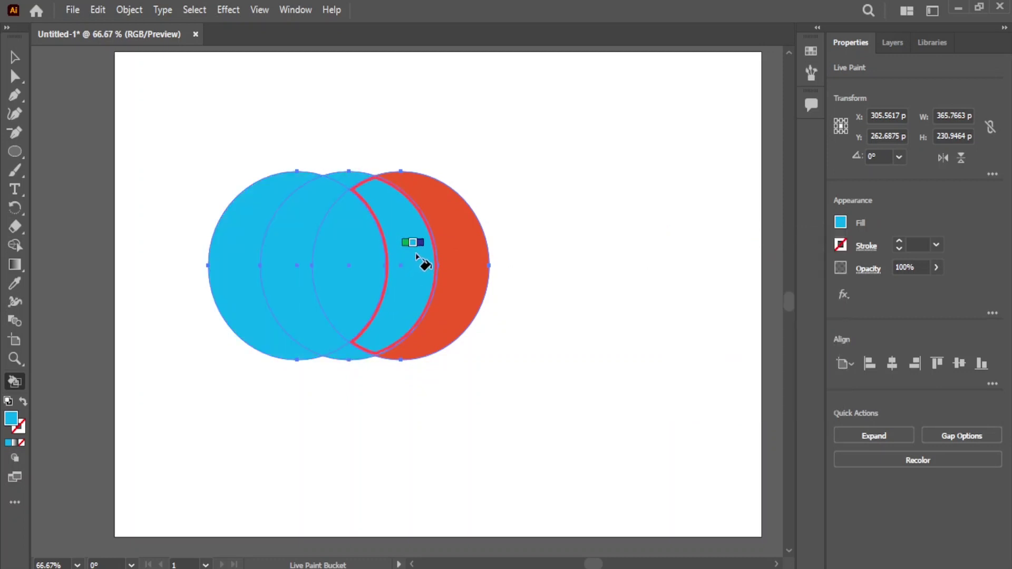
Paint the central lens green and the left-middle crescent navy.
key("Left")
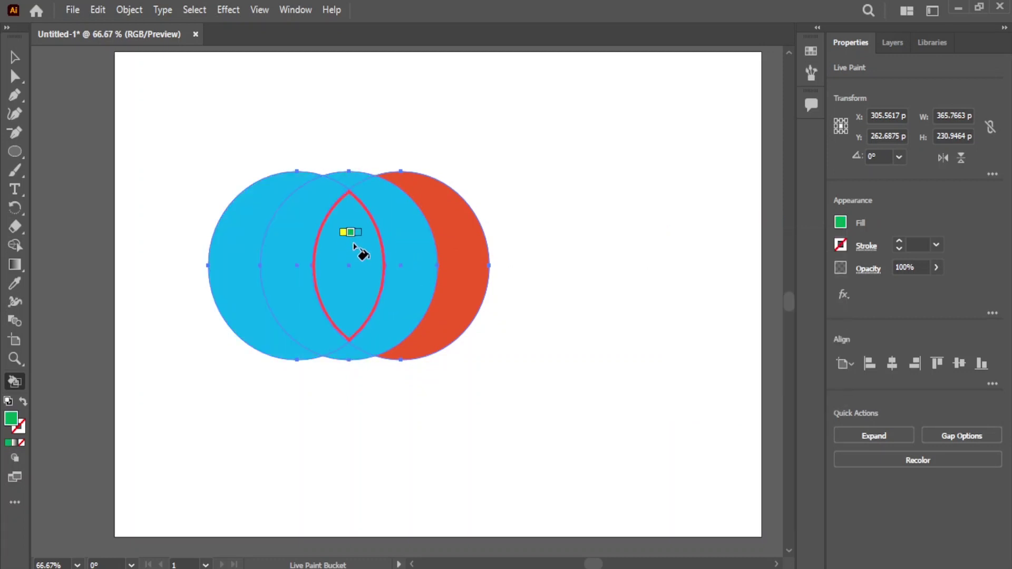
left_click(358, 259)
left_click(845, 229)
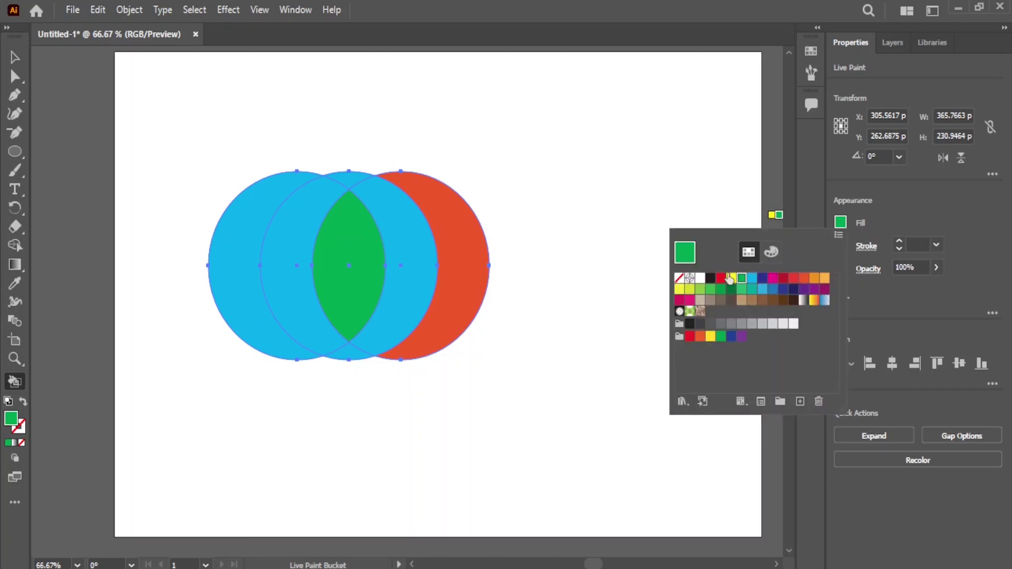
left_click(795, 291)
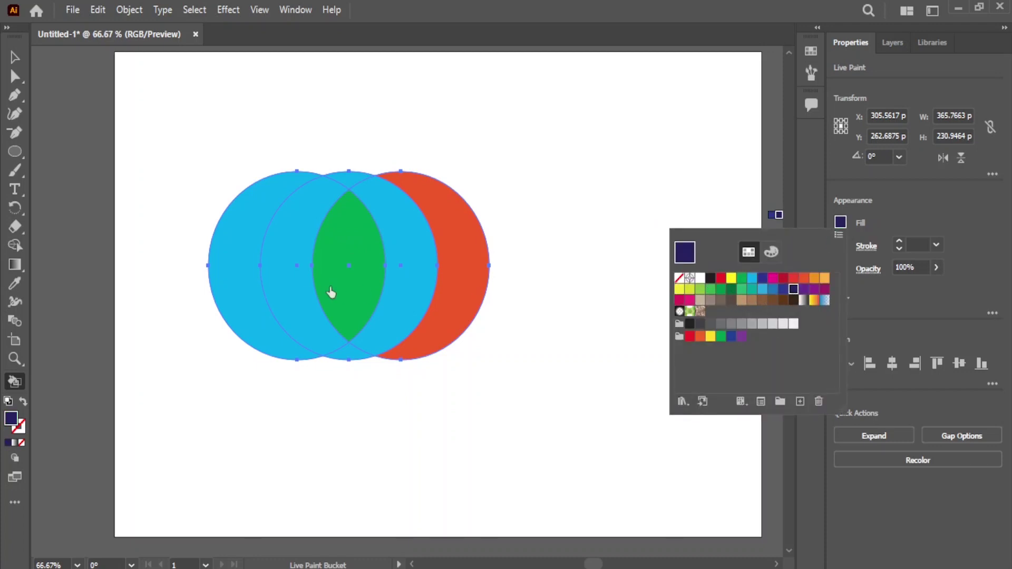
left_click(294, 277)
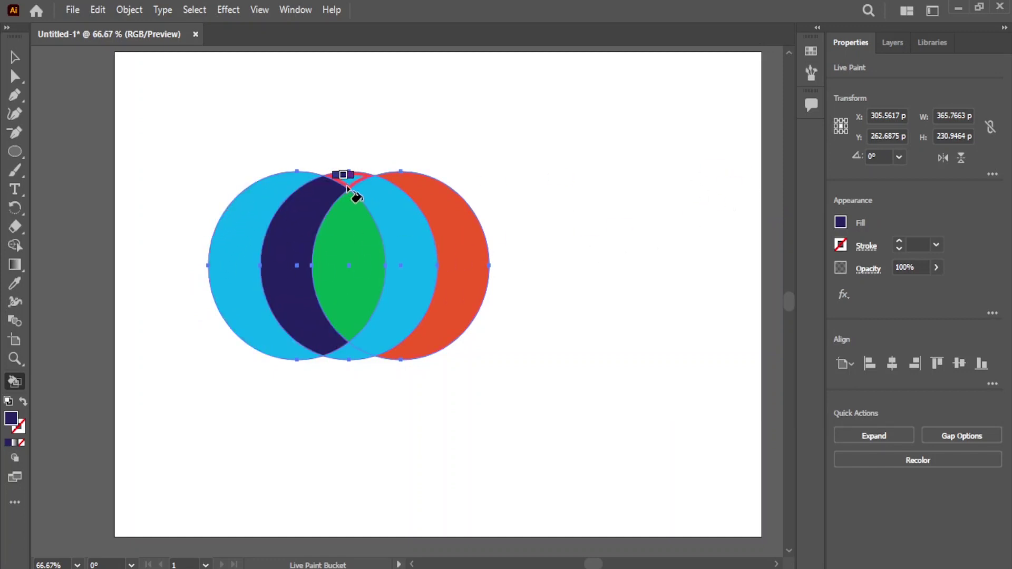
Paint the small top region purple and the left crescent magenta.
left_click(843, 222)
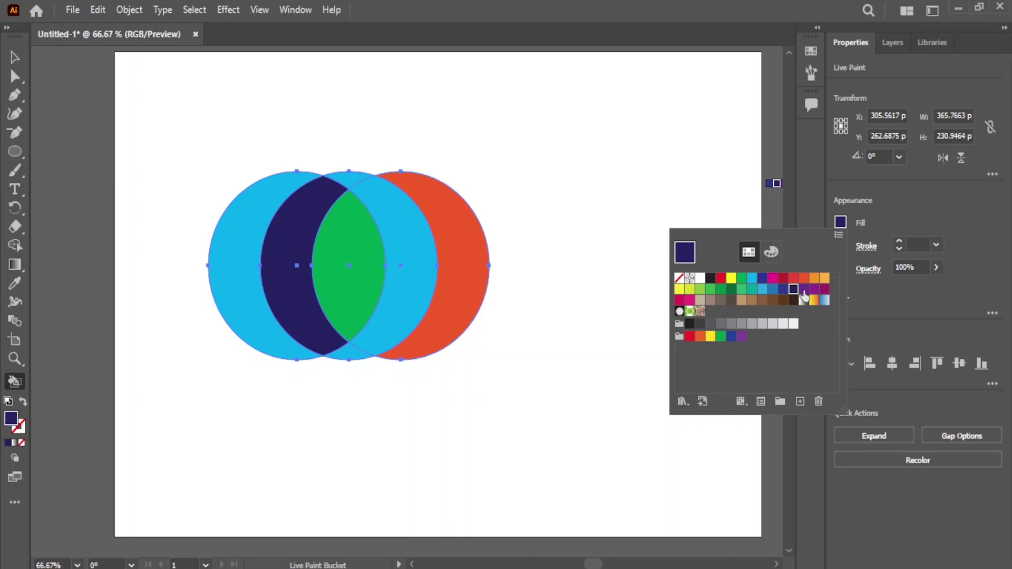
left_click(804, 289)
left_click(351, 182)
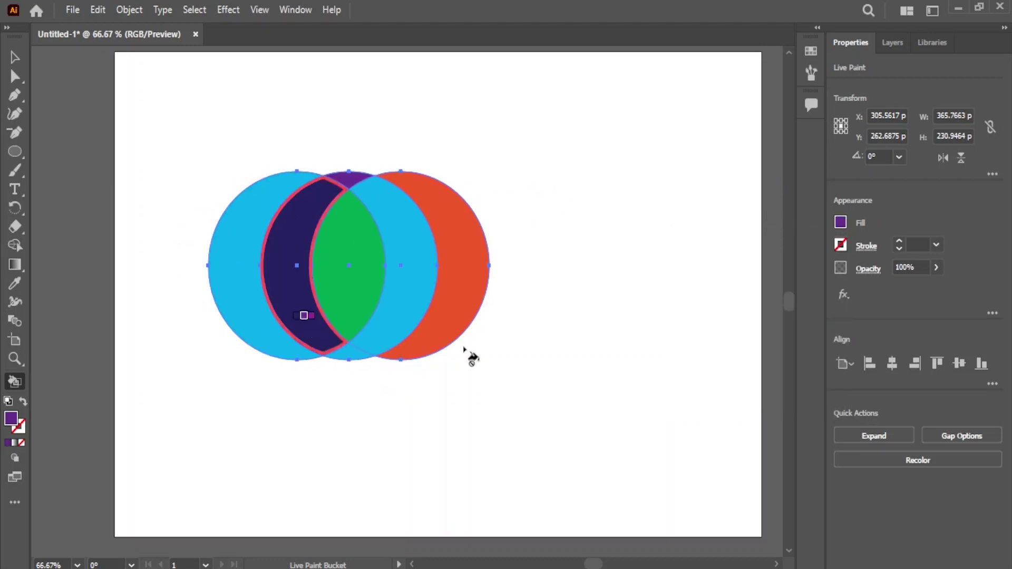
left_click(842, 224)
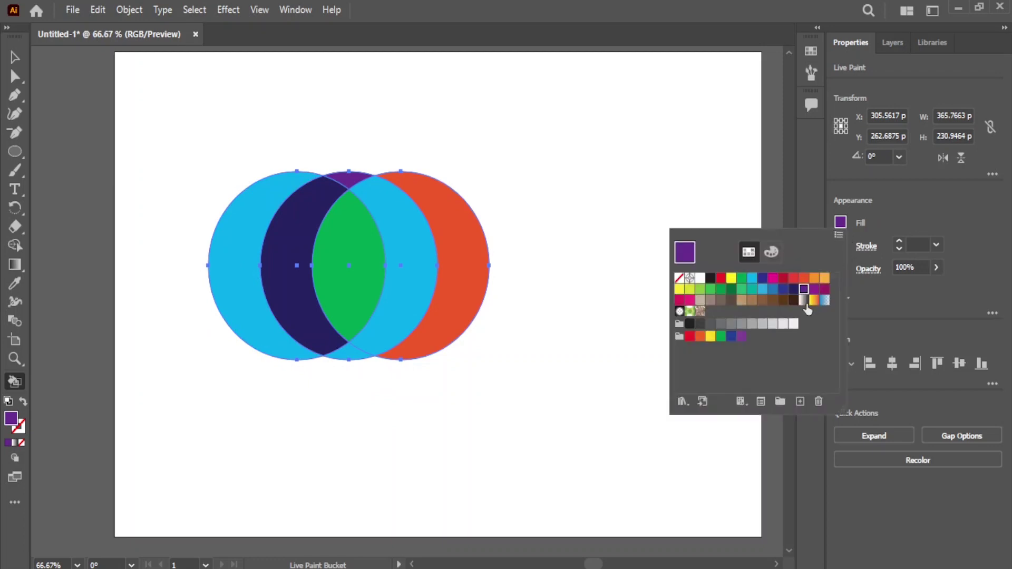
left_click(690, 300)
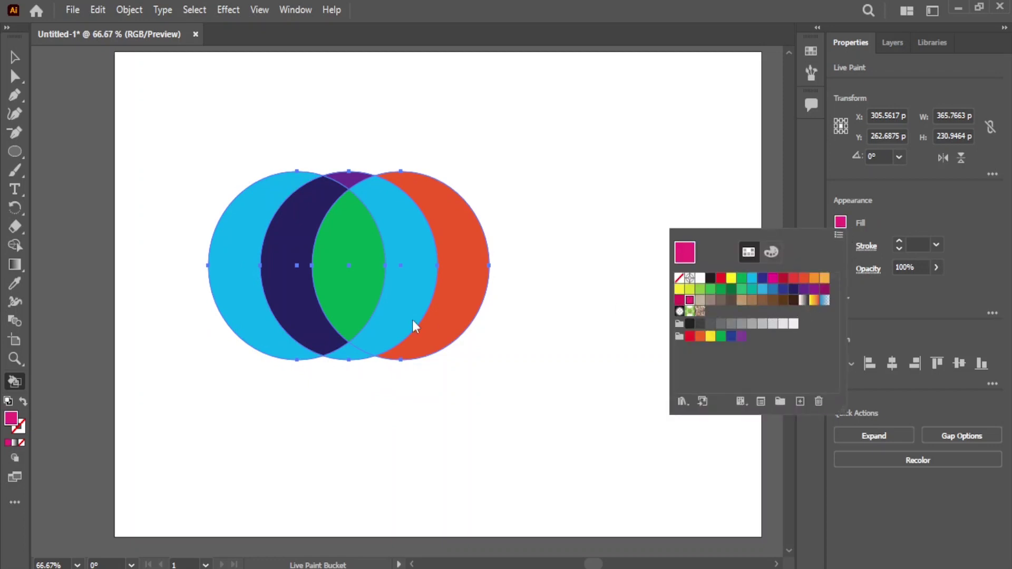
left_click(242, 292)
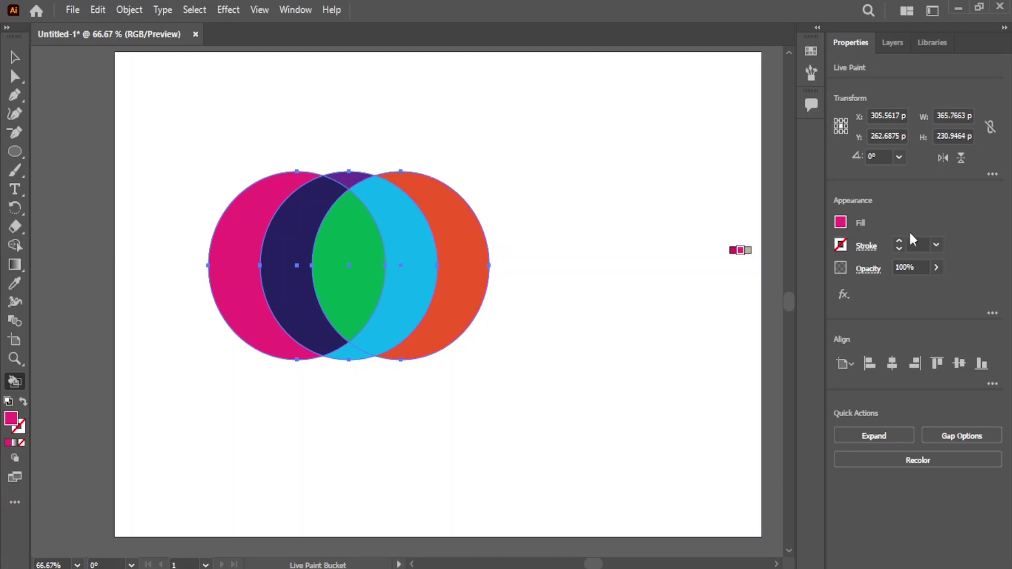
Select the whole live paint group and delete it from the artboard.
left_click(840, 222)
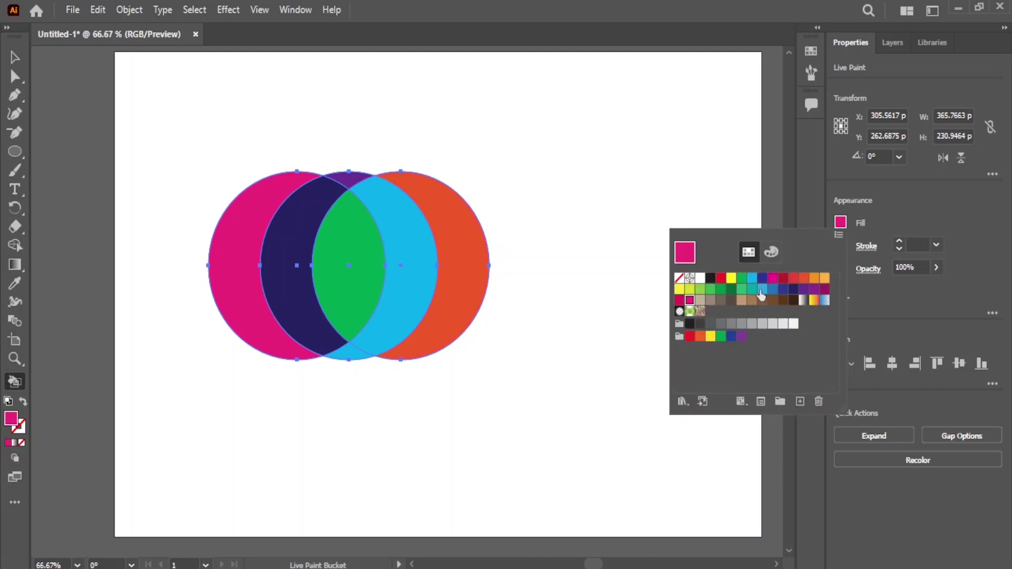
key("Escape")
key("v")
key("Delete")
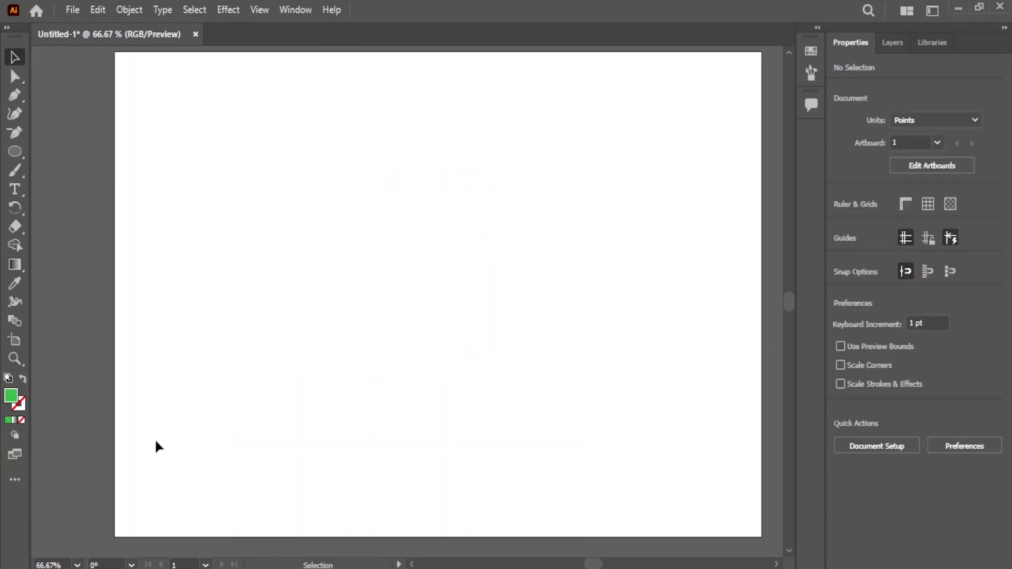
Draw a new circle and move it down and to the left.
left_click(15, 152)
left_click(74, 170)
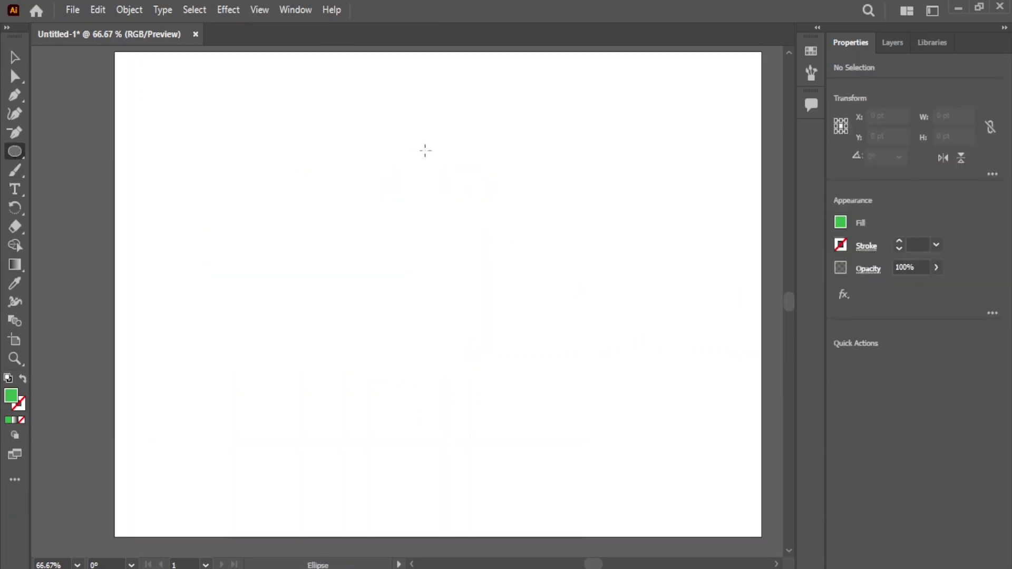
left_click_drag(368, 37, 519, 188)
key("v")
left_click_drag(386, 111, 293, 209)
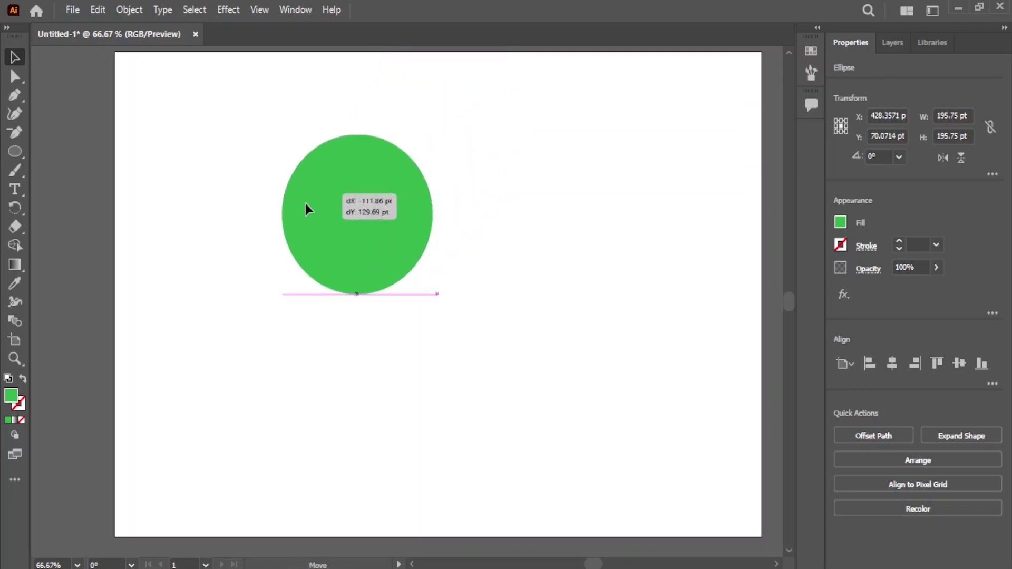
Rotate-copy the circle by 360/7 degrees around a pivot, repeating with Ctrl+D for seven circles.
left_click(15, 209)
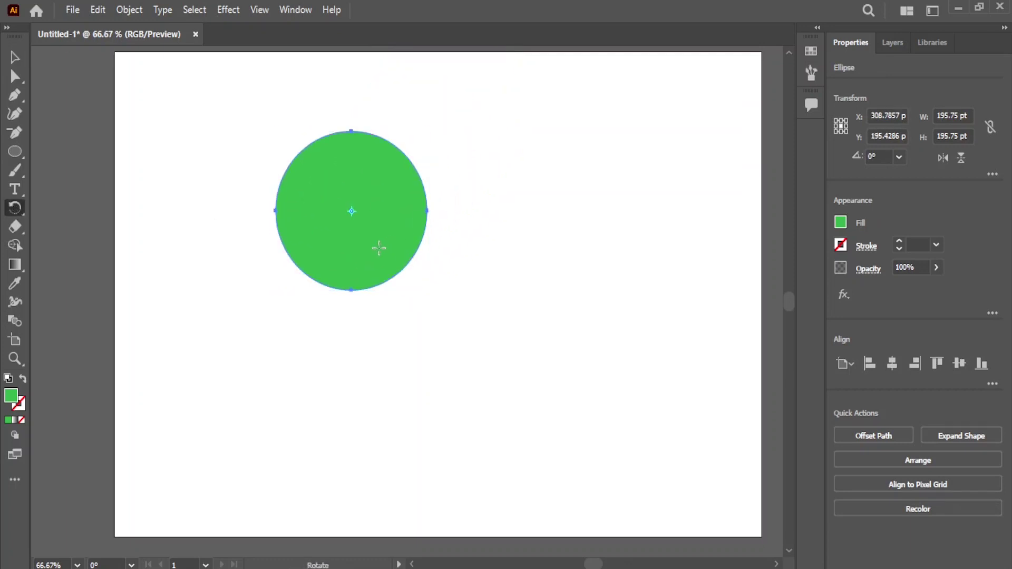
left_click(381, 248, "alt")
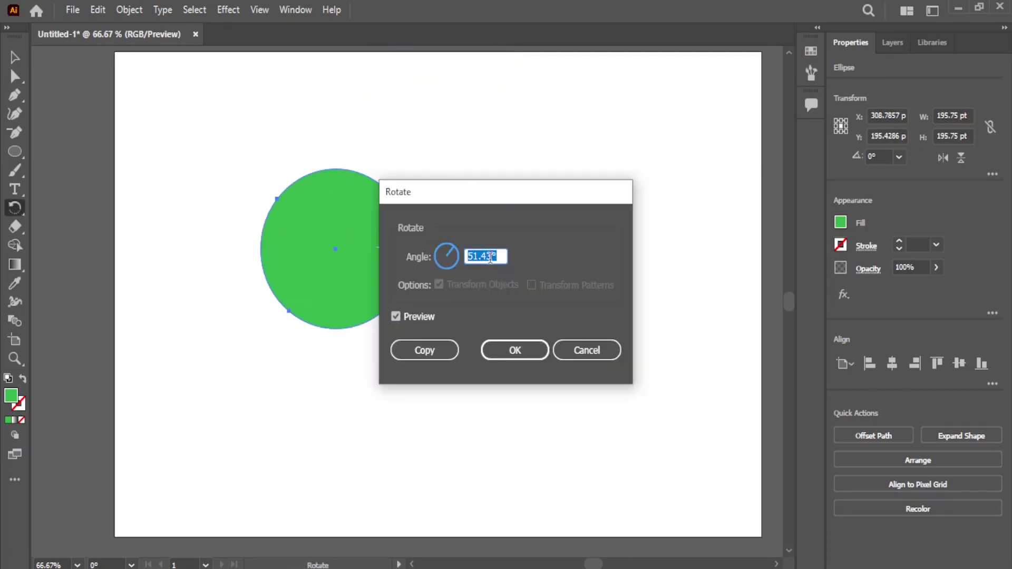
type("360/7")
left_click(424, 351)
key("ctrl+d")
key("ctrl+d")
key("ctrl+d")
key("ctrl+d")
key("ctrl+d")
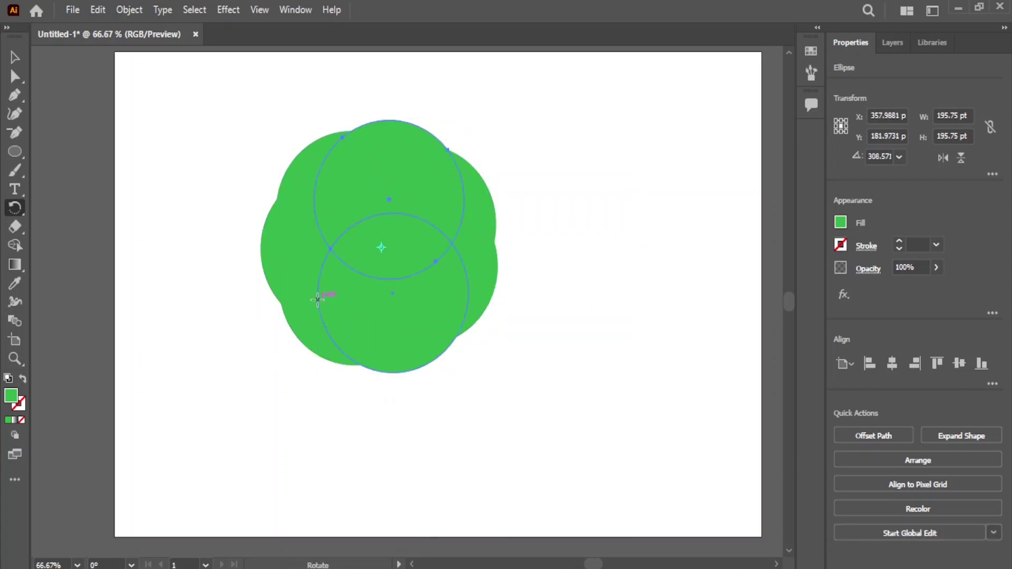
Marquee-select all seven overlapping circles.
key("v")
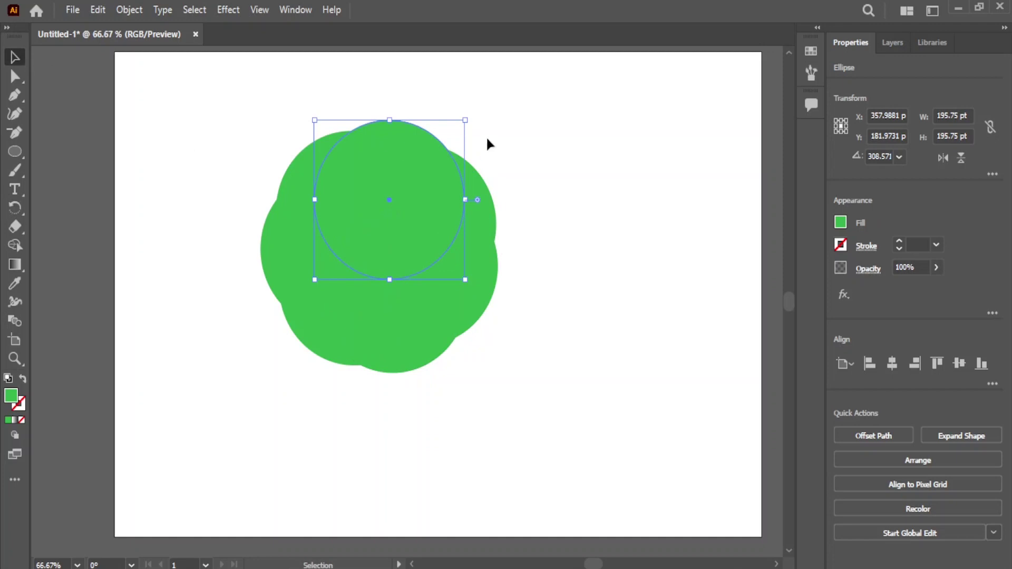
mouse_move(530, 110)
left_mouse_down()
mouse_move(294, 362)
mouse_move(211, 406)
left_mouse_up()
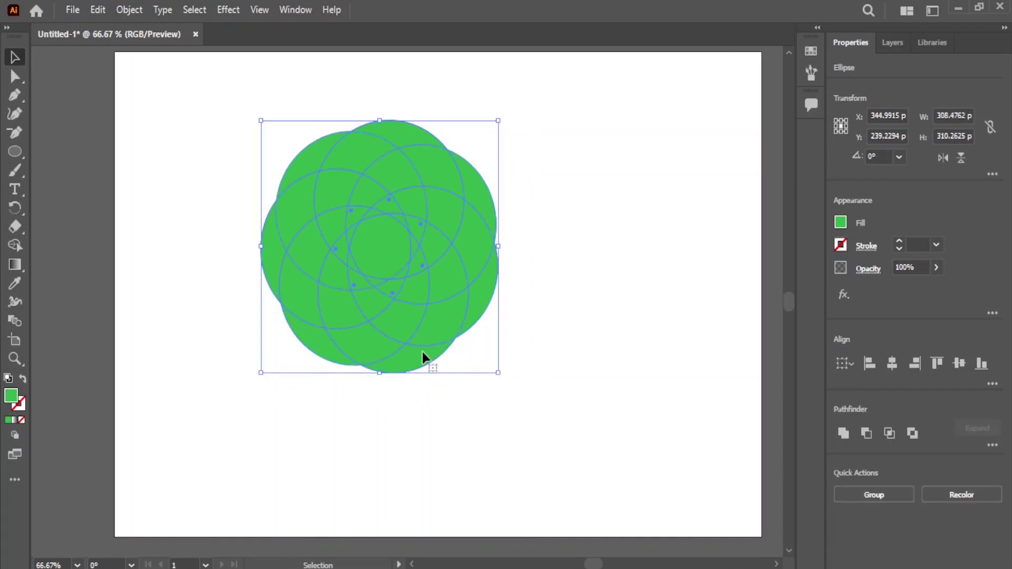
left_click(840, 226)
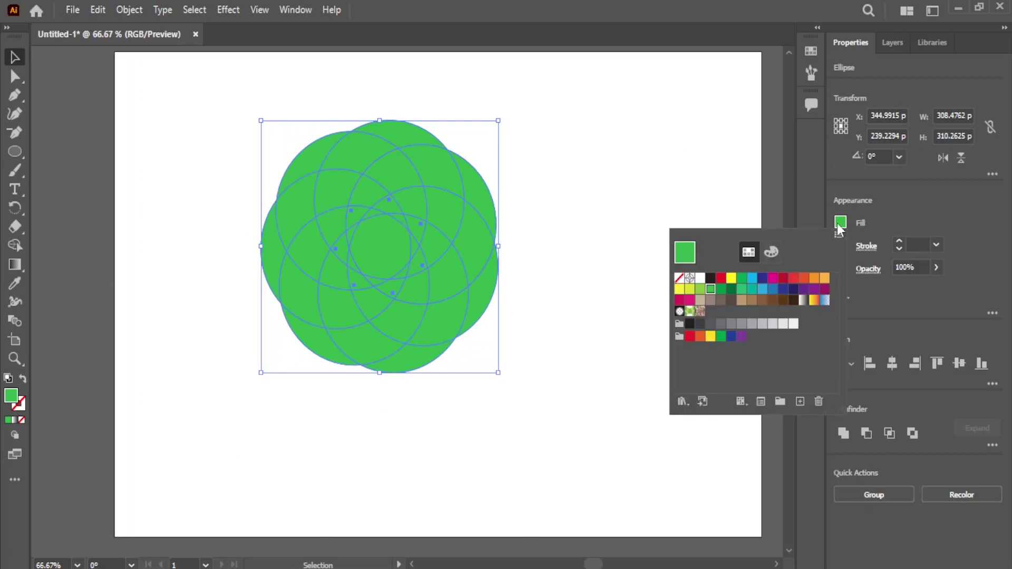
Set the seven circles' fill to None, leaving only their outlines.
left_click(681, 280)
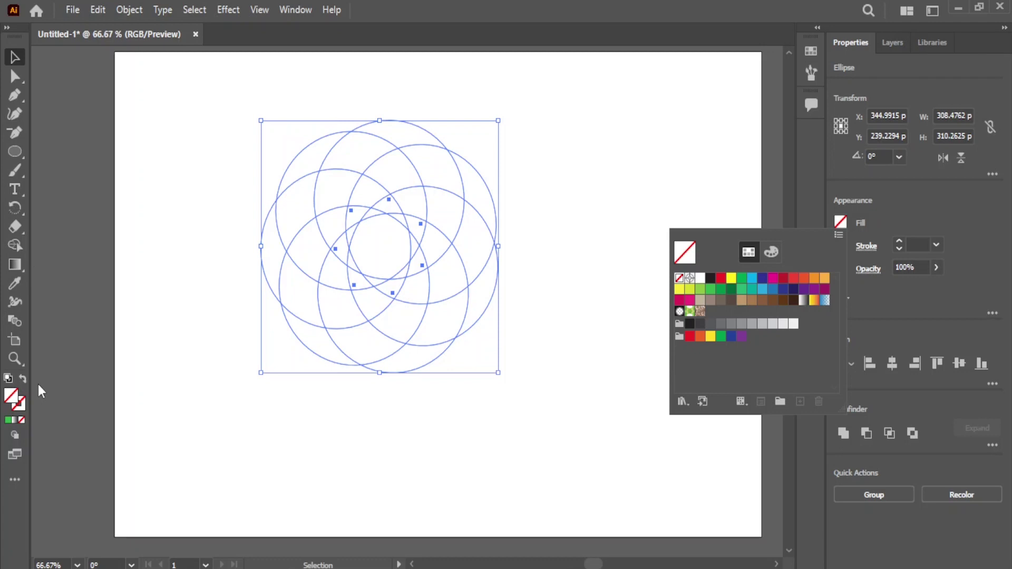
key("Escape")
Paint all seven outer petals purple with the Live Paint Bucket.
key("k")
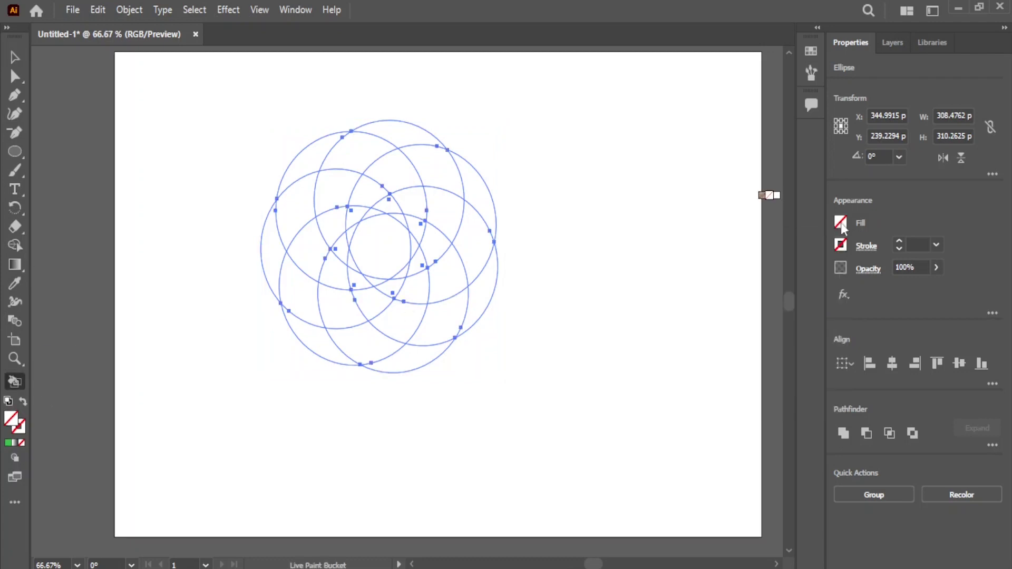
left_click(841, 223)
left_click(804, 289)
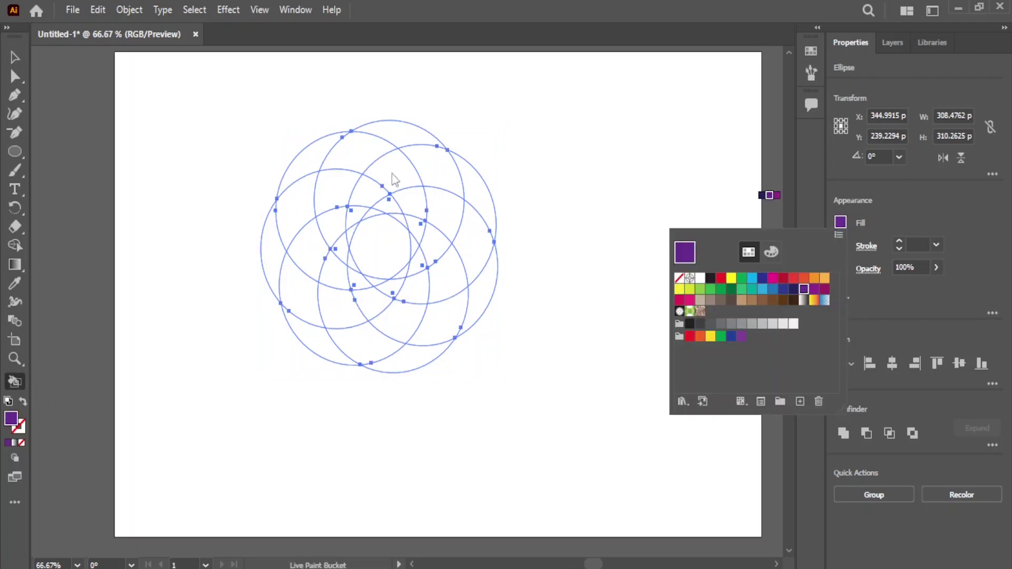
left_click(399, 181)
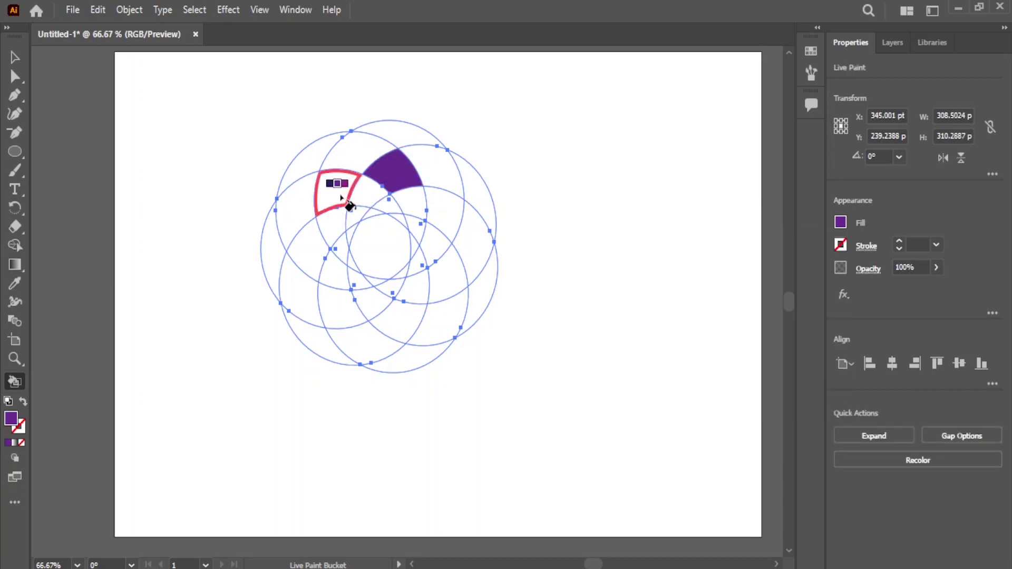
left_click(340, 203)
left_click(316, 254)
left_click(340, 313)
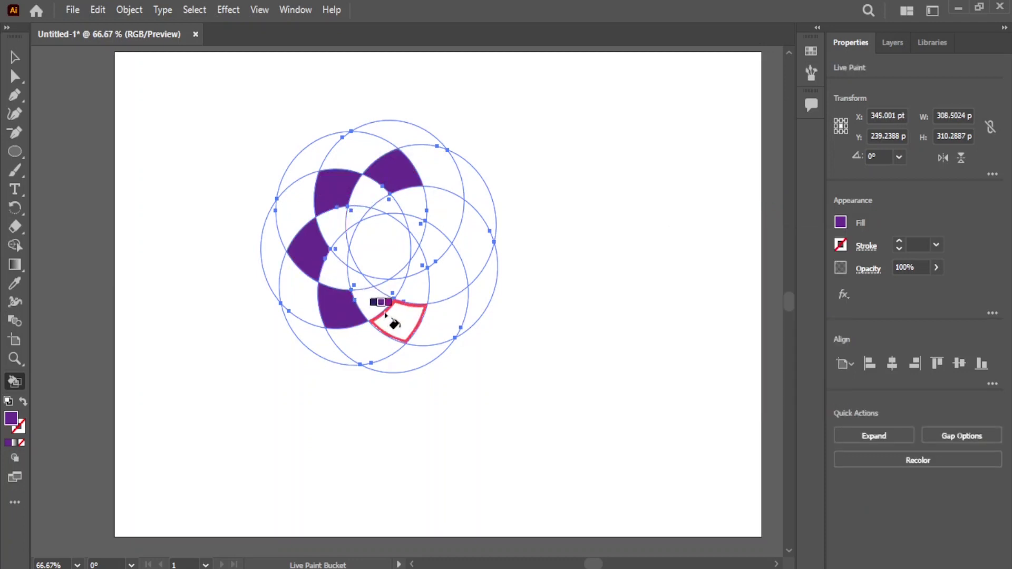
left_click(398, 322)
left_click(449, 261)
left_click(444, 207)
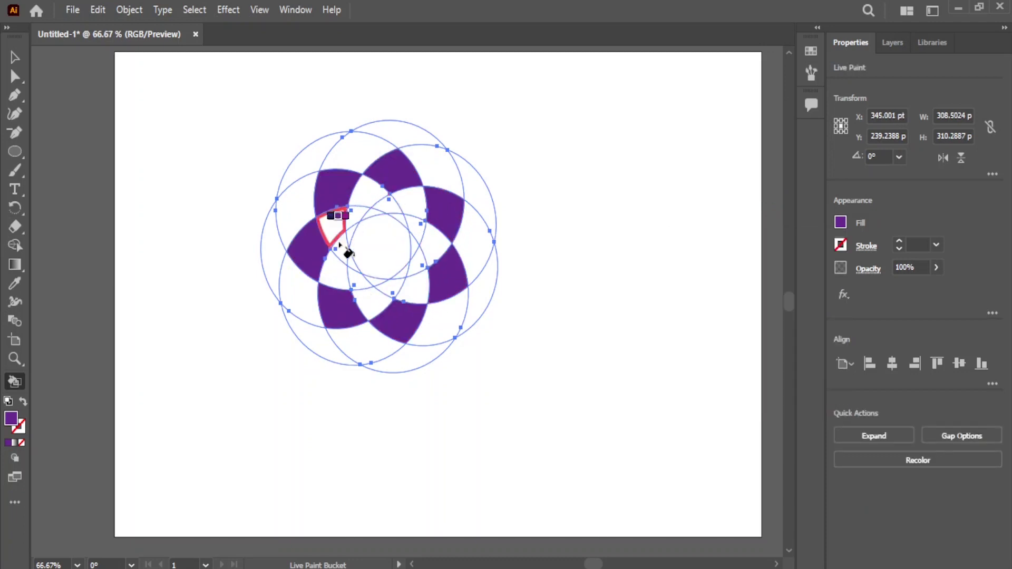
left_click(841, 222)
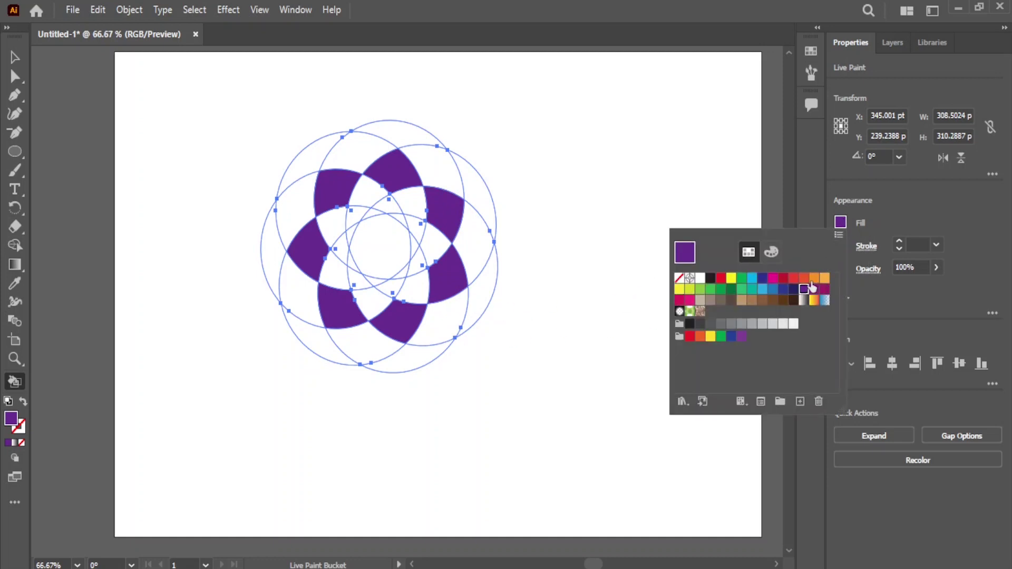
Paint the seven small inner ring pieces orange.
left_click(815, 277)
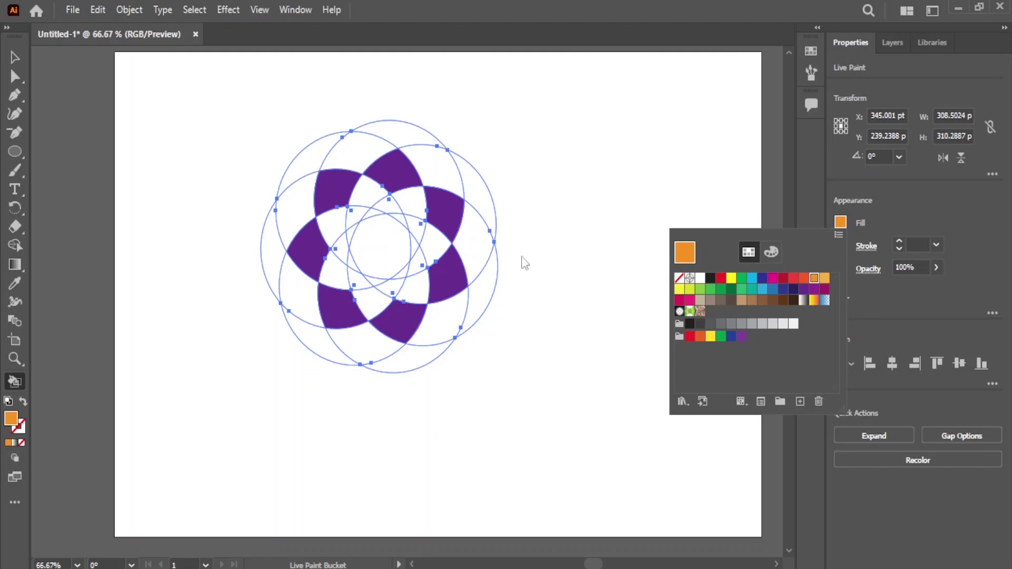
left_click(359, 216)
left_click(382, 204)
mouse_move(404, 222)
left_mouse_down()
mouse_move(419, 226)
mouse_move(400, 287)
mouse_move(343, 253)
left_mouse_up()
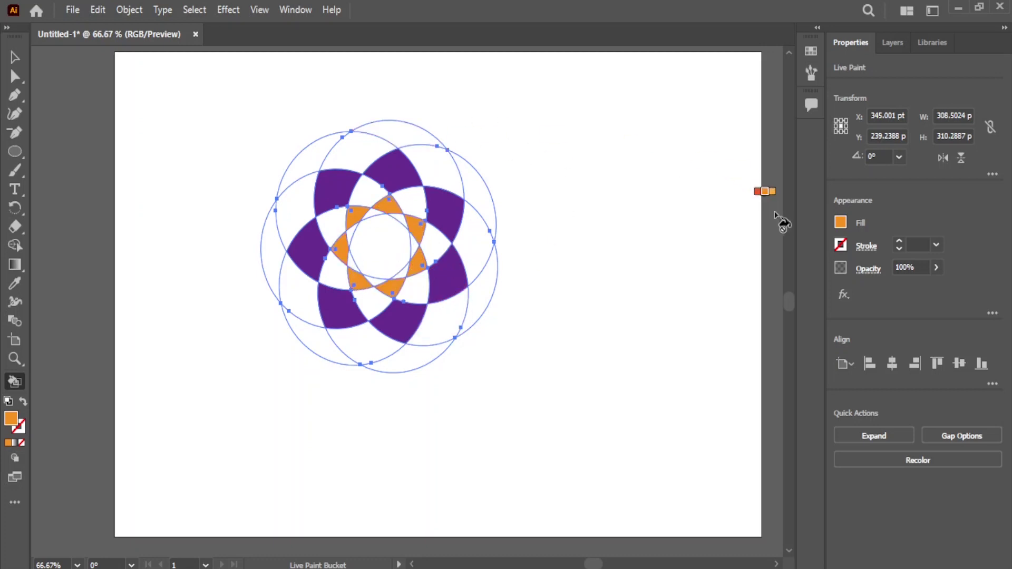
Paint the central shape magenta.
left_click(840, 223)
left_click(824, 291)
left_click(397, 252)
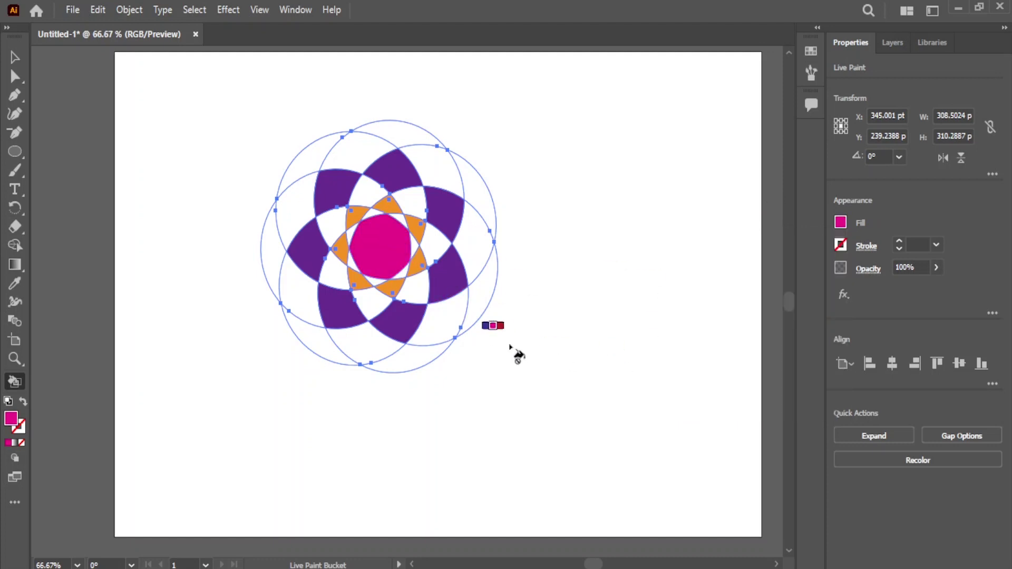
key("v")
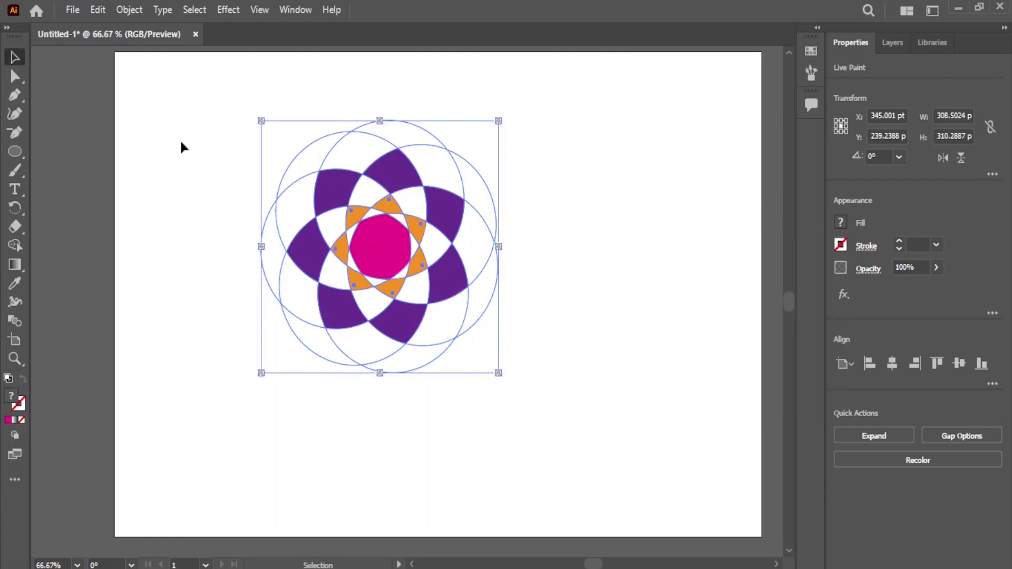
Deselect the flower, zoom in to 150%, and show the All Tools drawer.
left_click(533, 173)
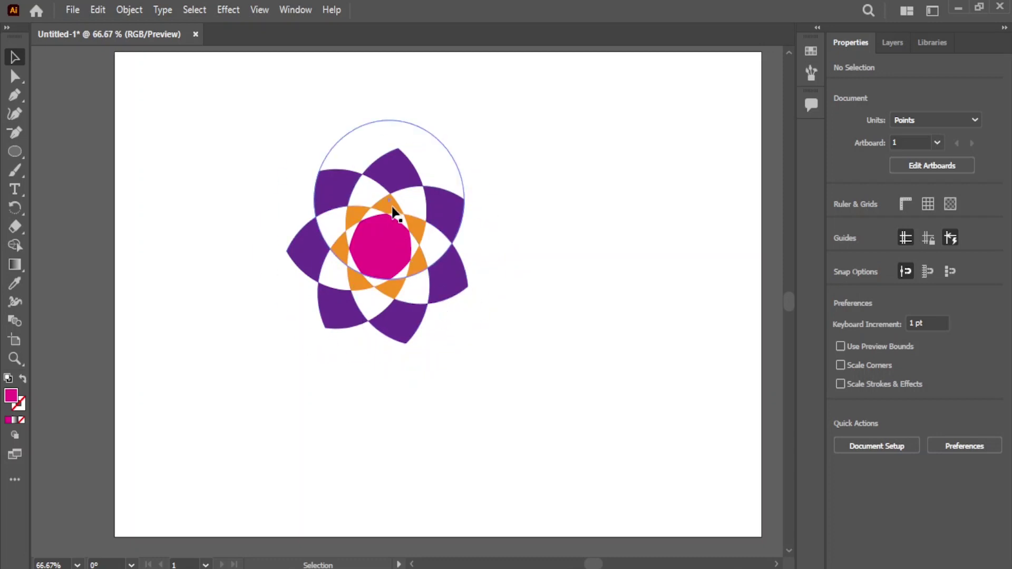
scroll(393, 211, "up", 2)
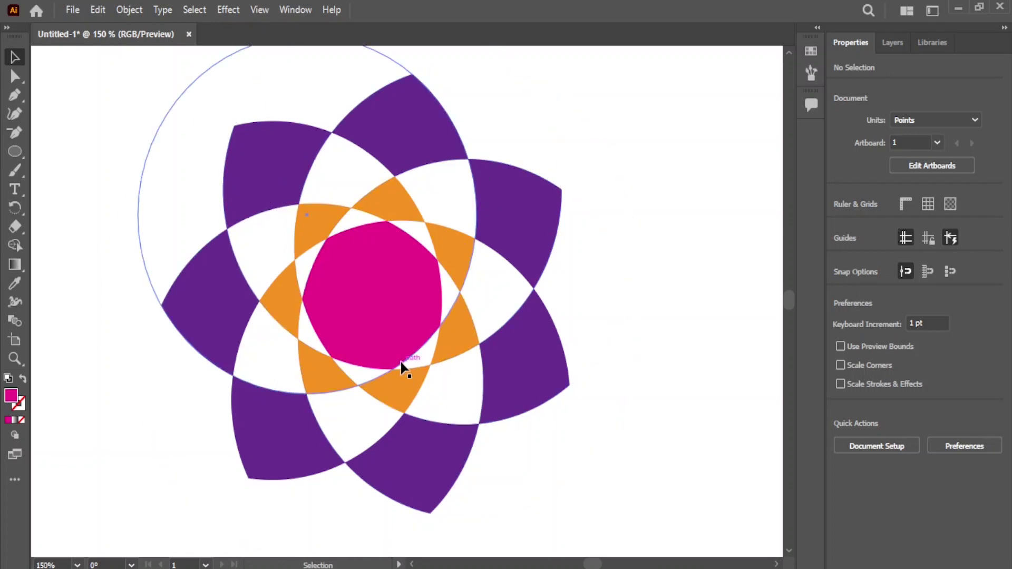
left_click(15, 480)
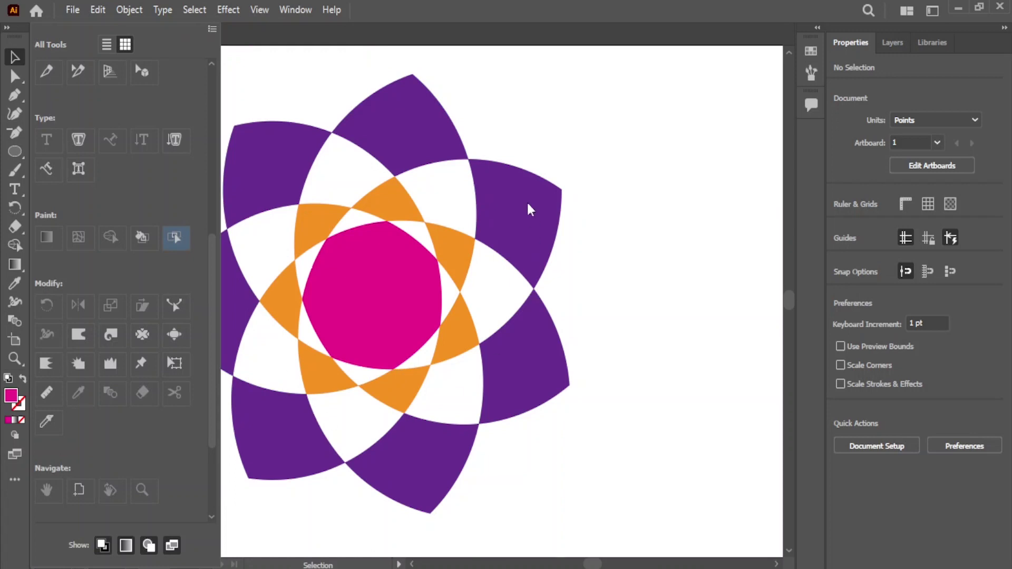
Recolour the upper-right petal red using Live Paint Selection.
left_click(515, 224)
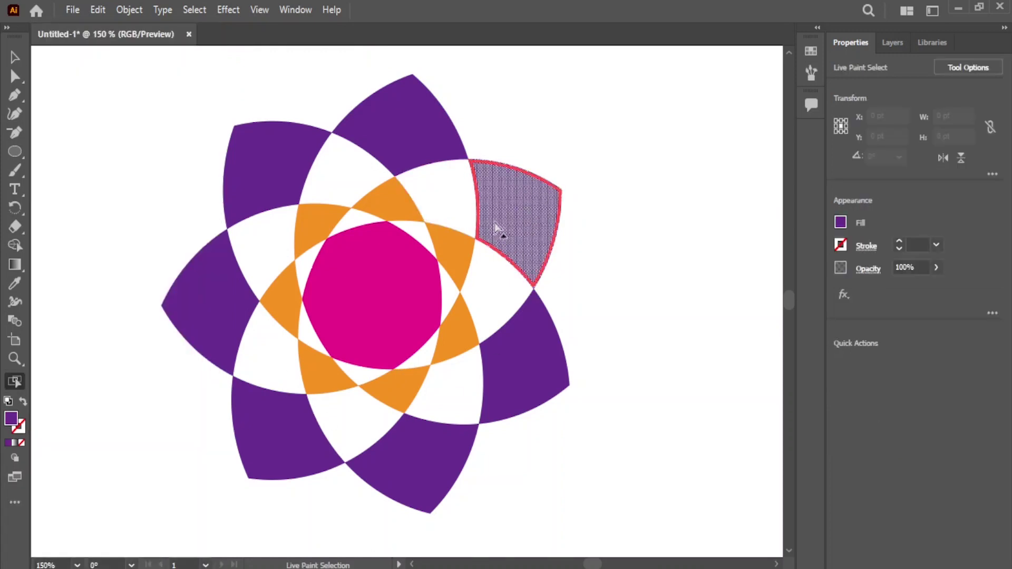
left_click(841, 224)
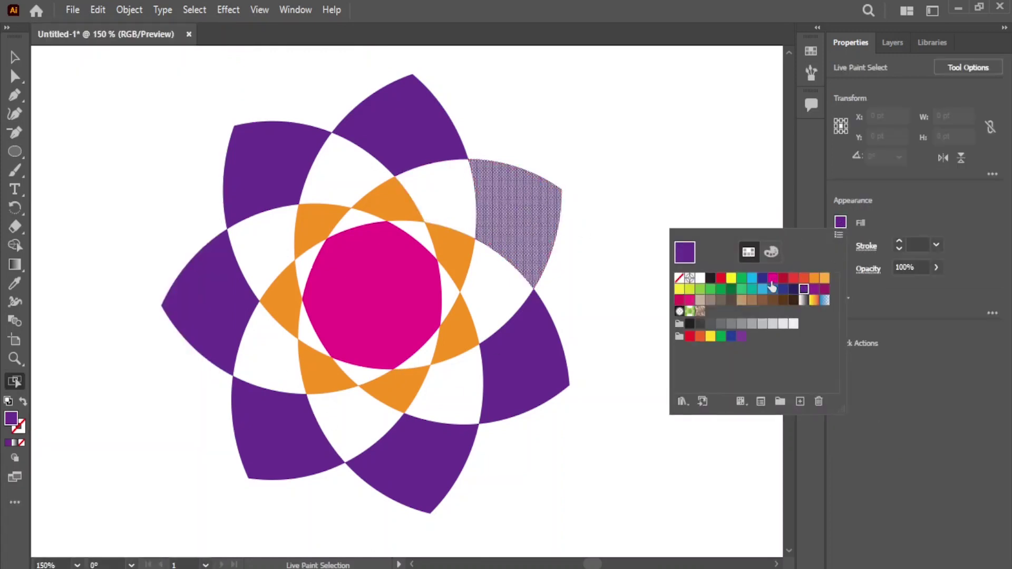
left_click(722, 279)
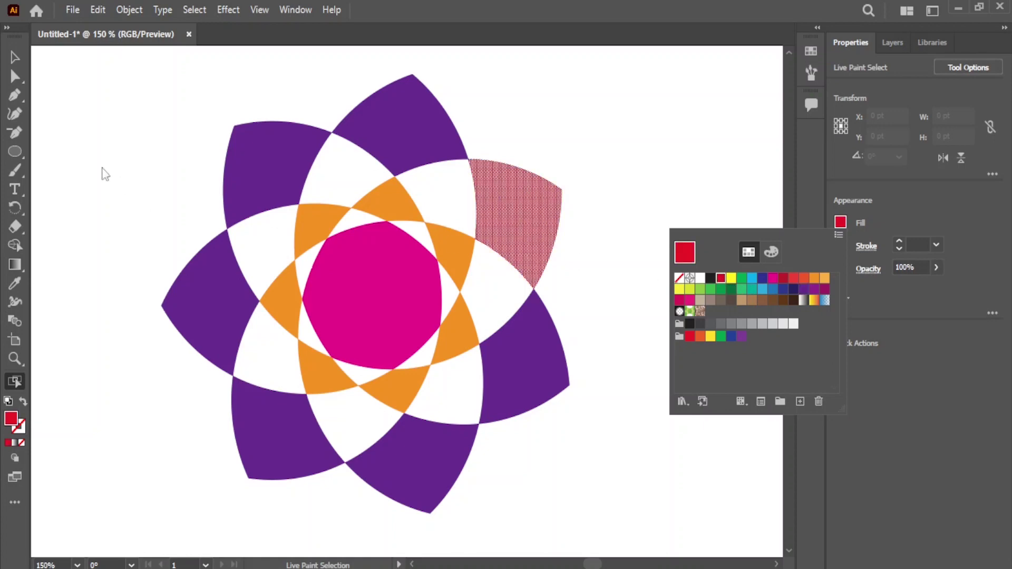
left_click(84, 194)
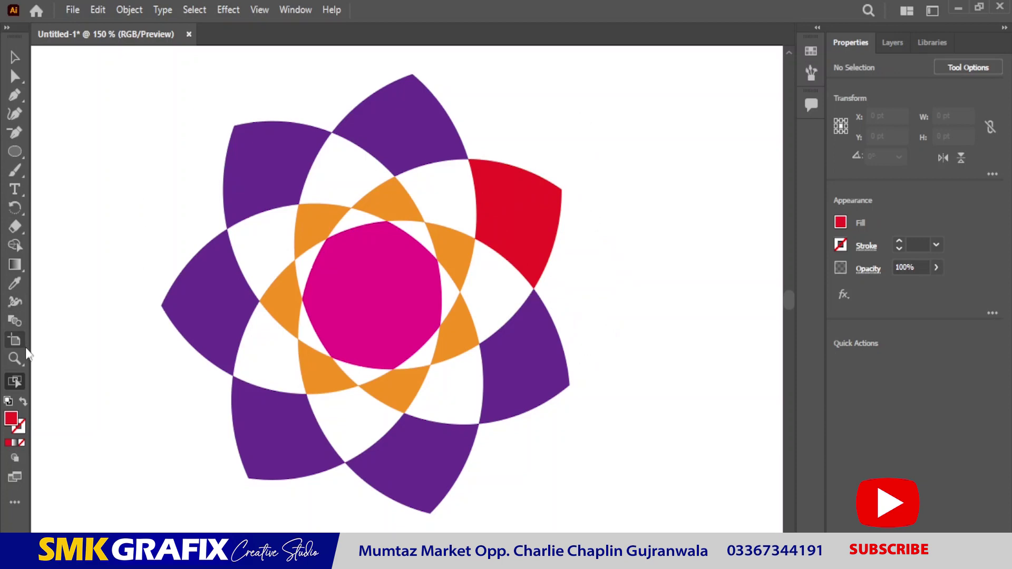
Recolour the centre shape dark navy.
left_click(401, 277)
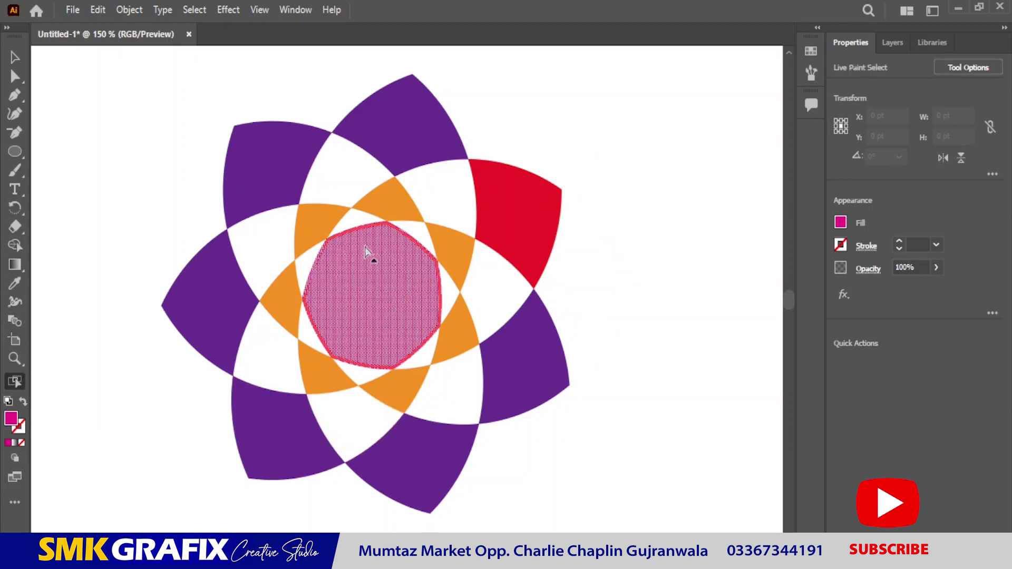
left_click(840, 223)
left_click(794, 290)
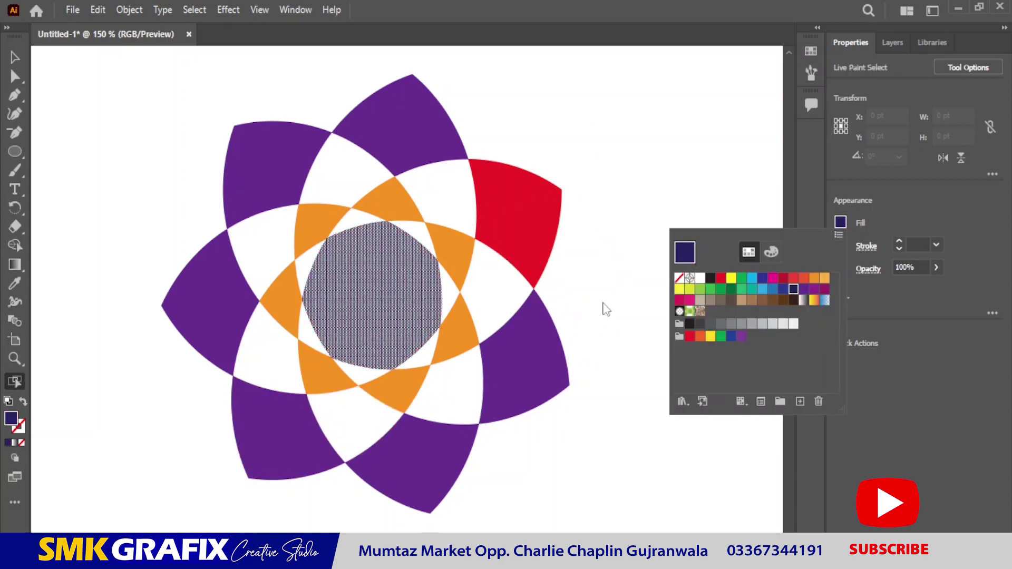
left_click(659, 182)
left_click(184, 200)
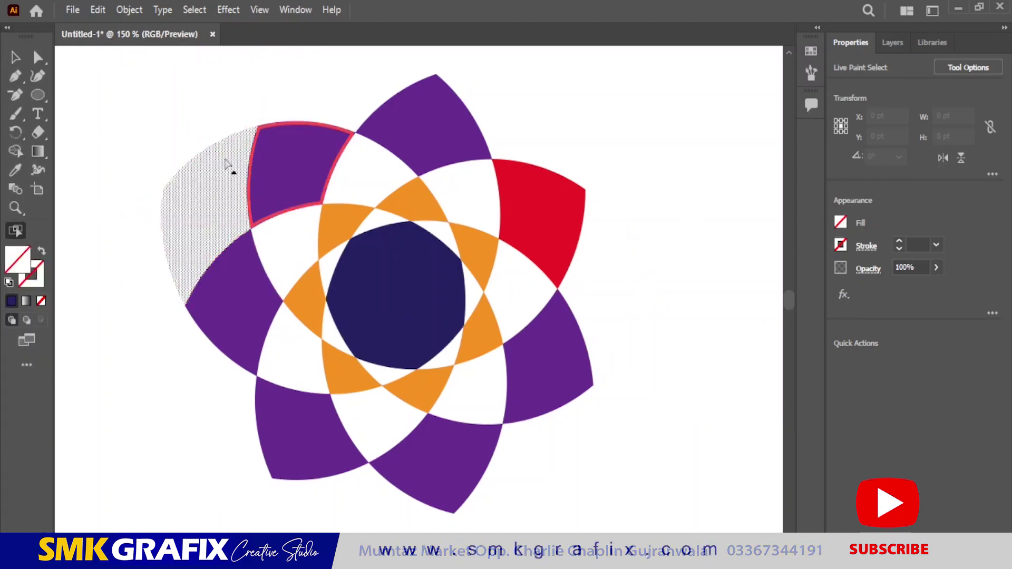
left_click(727, 310)
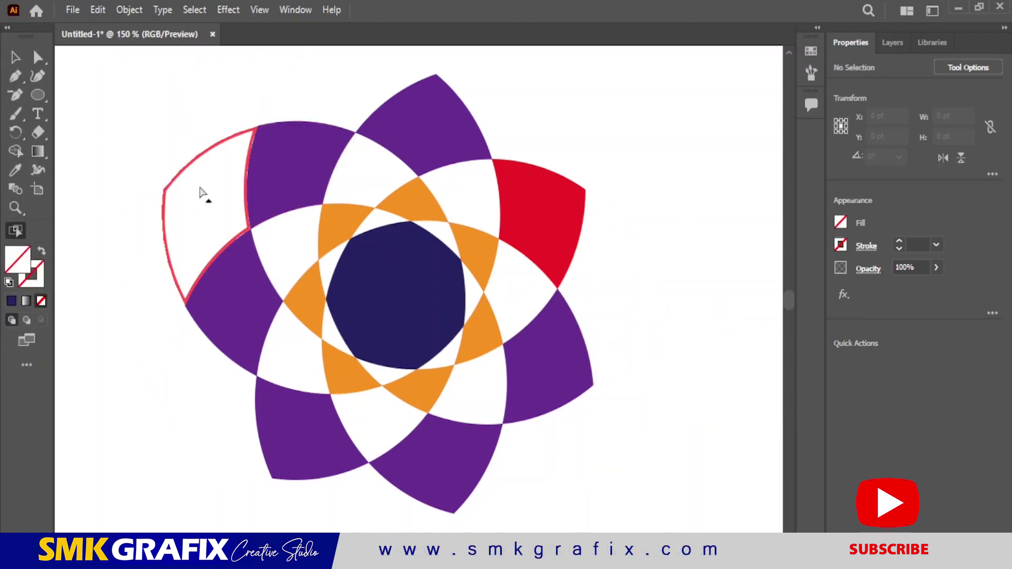
key("v")
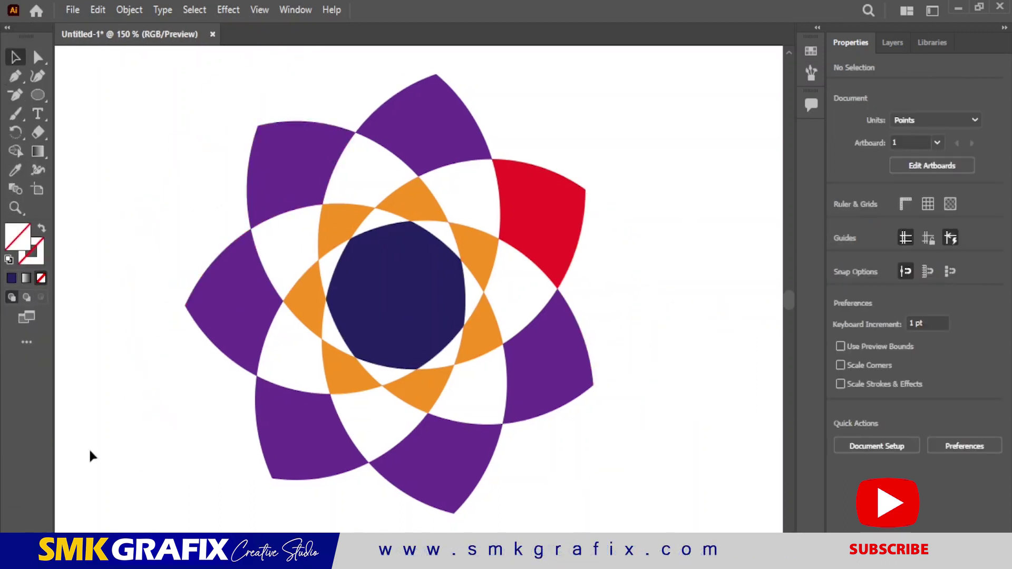